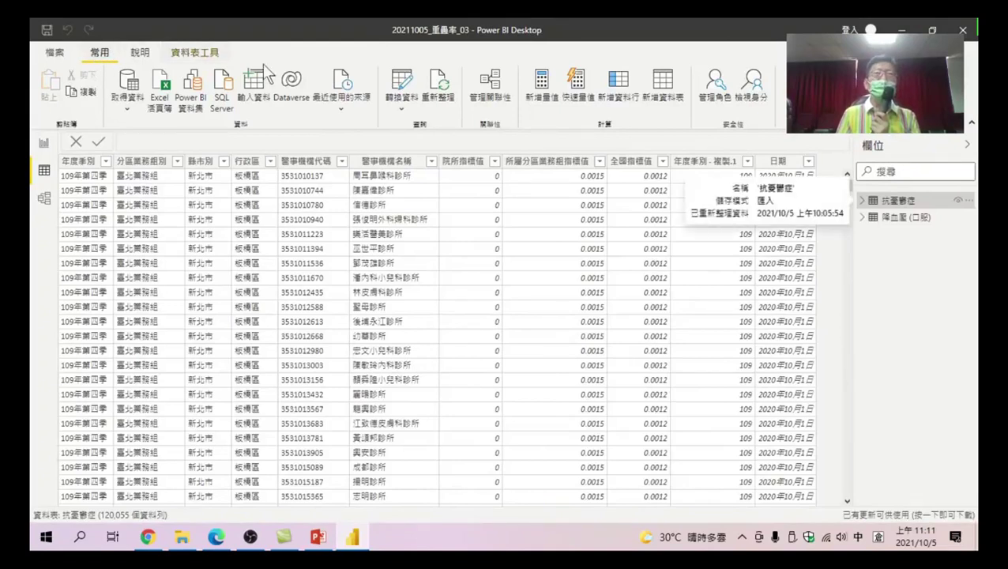
Open the queries in Power Query Editor with 轉換資料 (Transform data), showing the 降血壓 query.
click(398, 79)
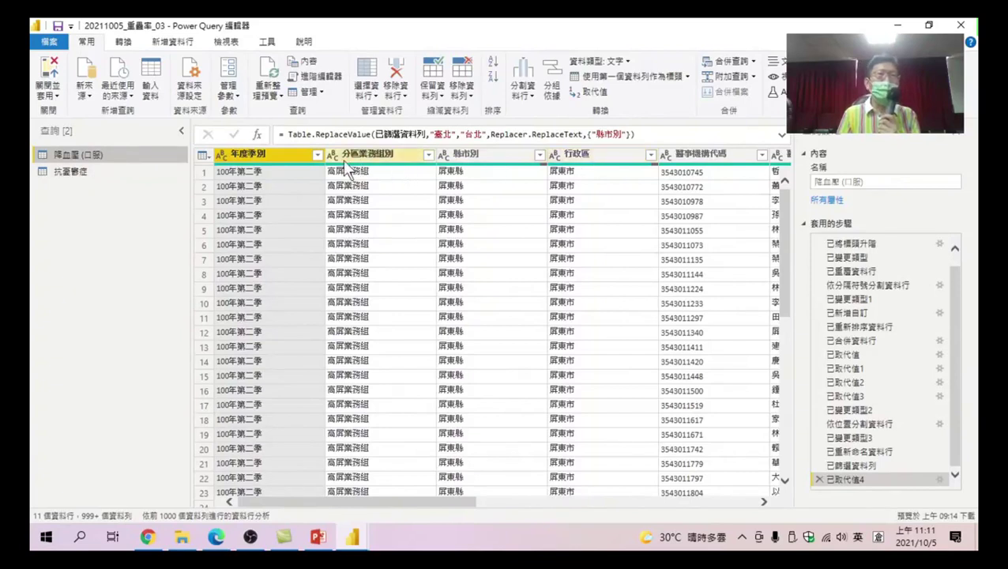
key(shift)
Show the 新增資料行 (Add Column) ribbon for the 降血壓 query.
click(176, 41)
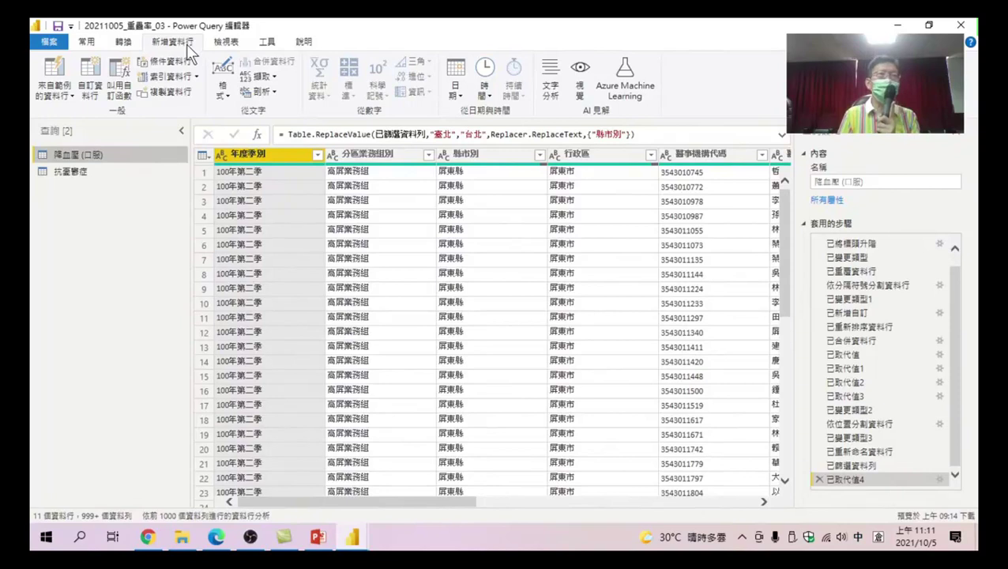
Start a custom column (自訂資料行) and rename it 藥名.
click(91, 75)
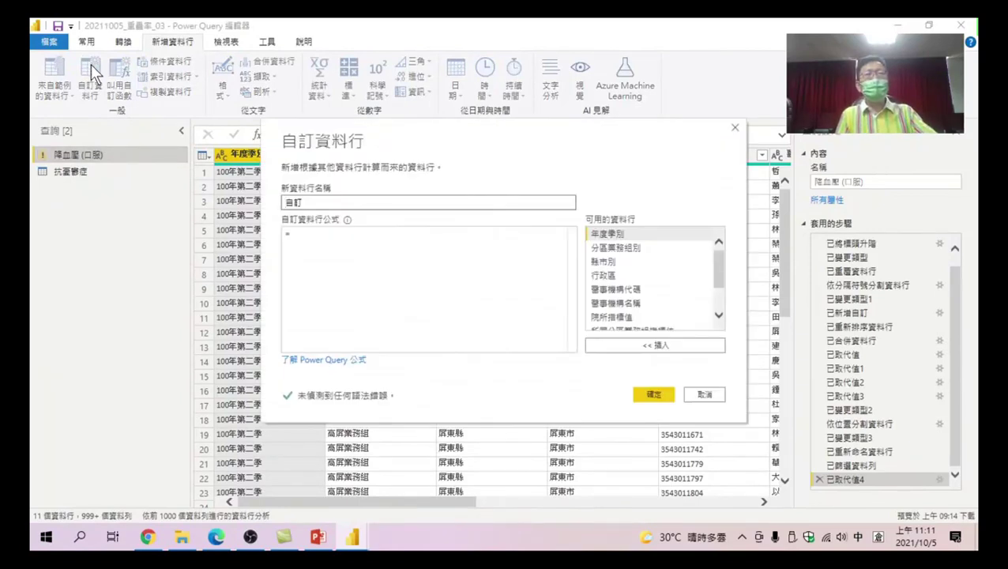
click(318, 202)
double_click(318, 202)
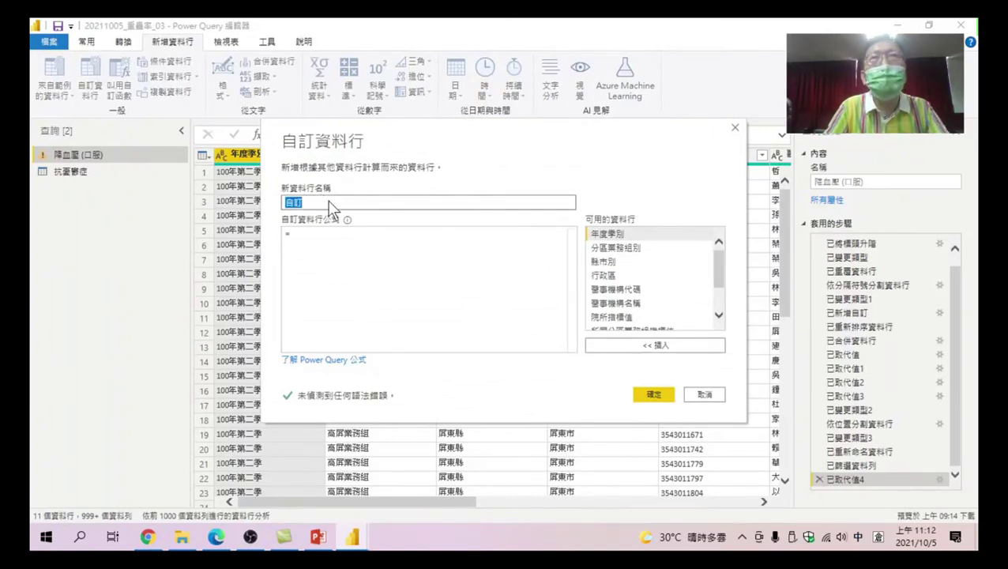
text(藥)
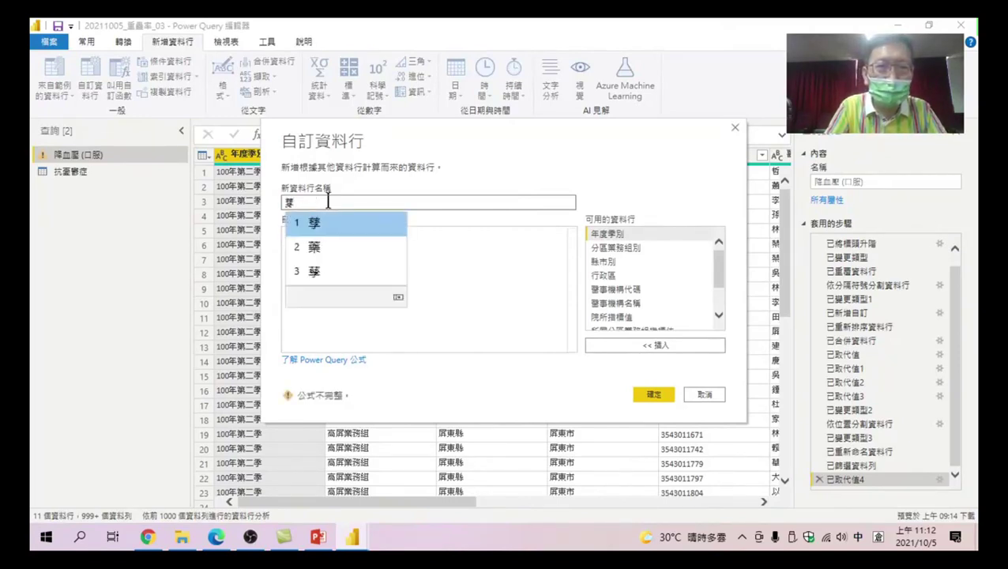
key(Return)
text(名)
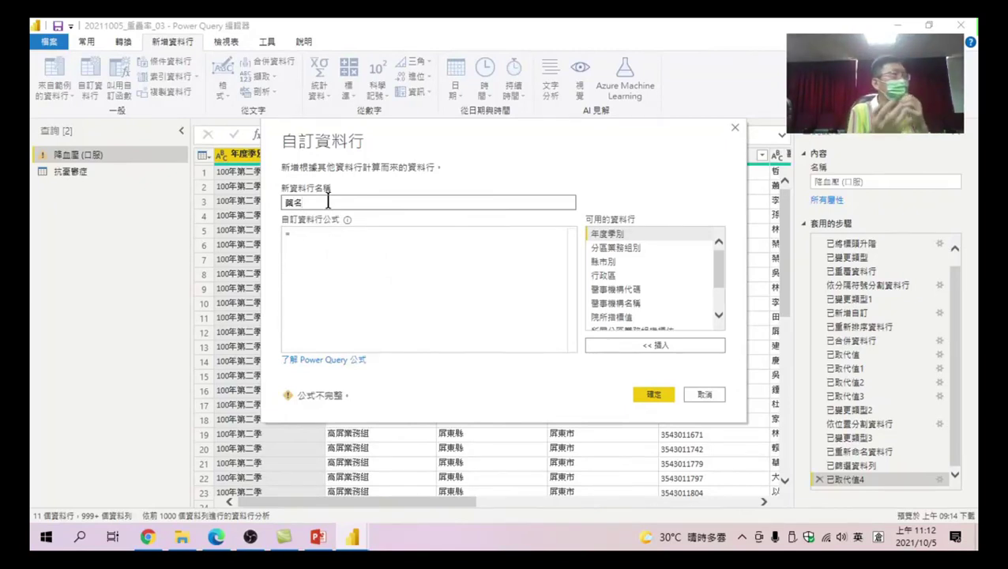
Enter the custom column formula = "降血壓".
click(301, 233)
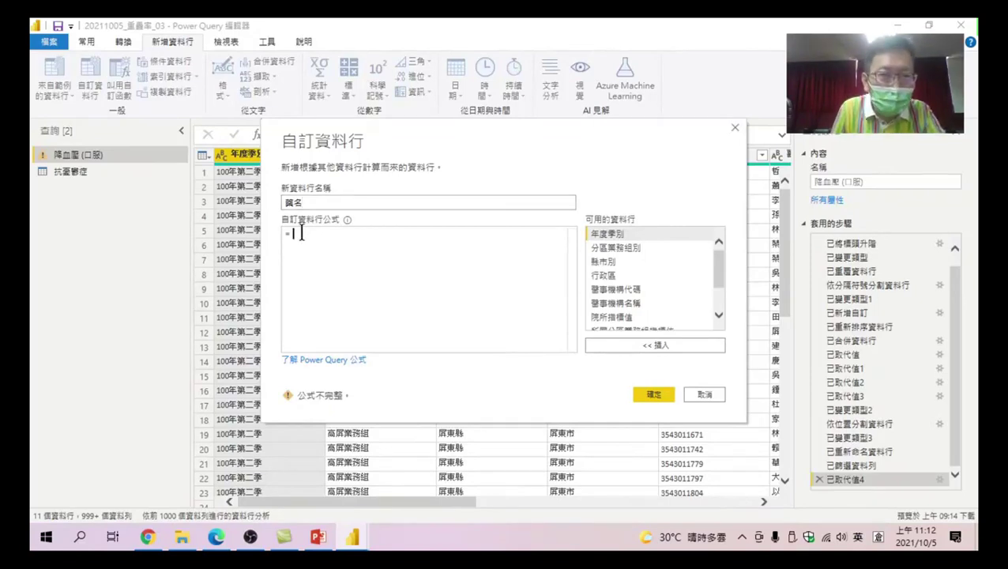
text(T)
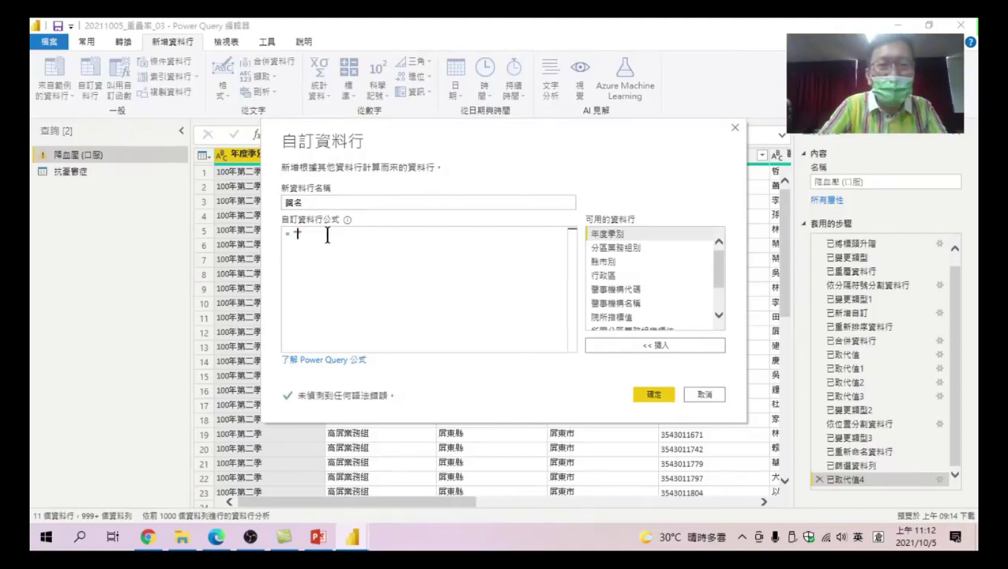
key(BackSpace)
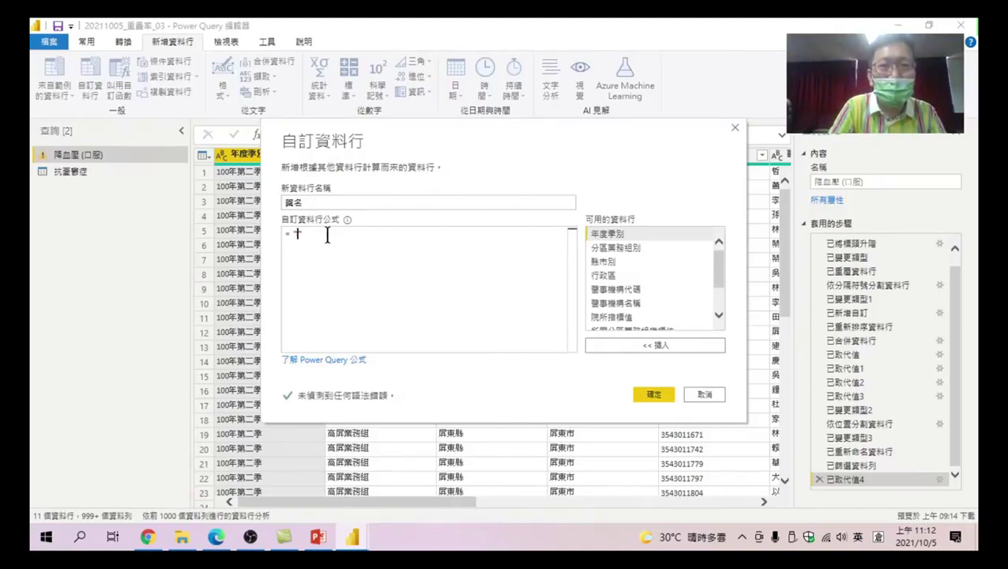
key(shift)
text("nlh降血)
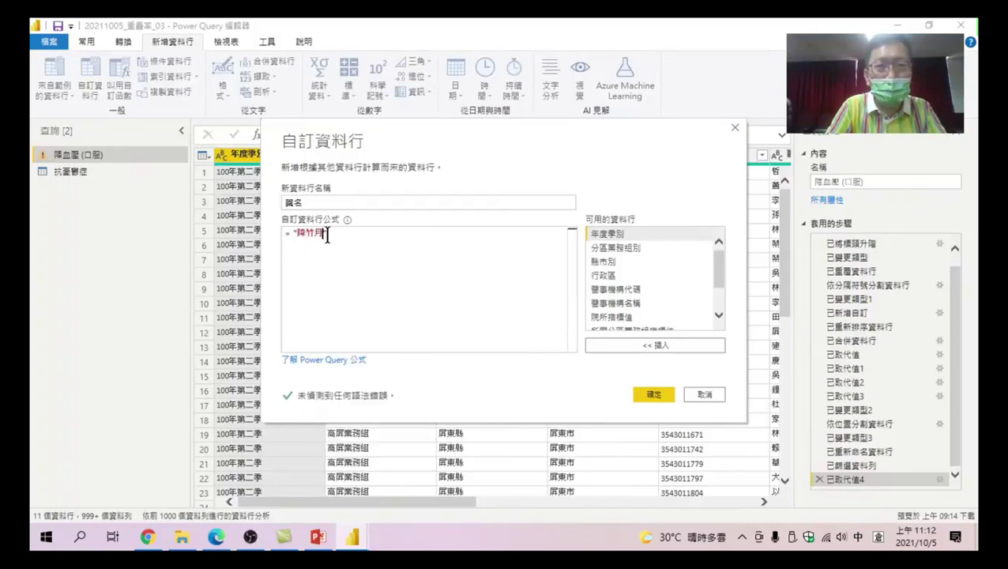
text(mg壓)
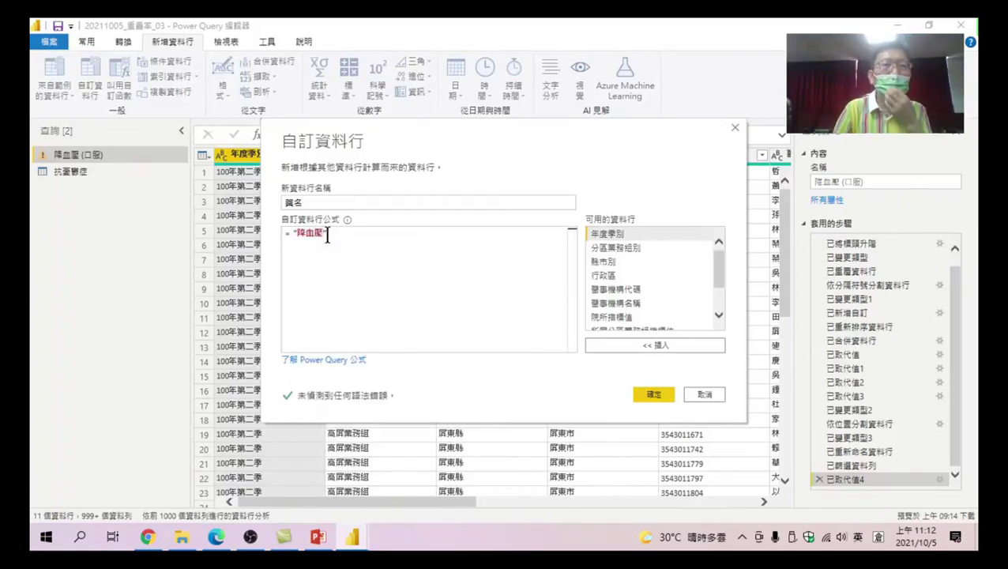
key(shift)
text(")
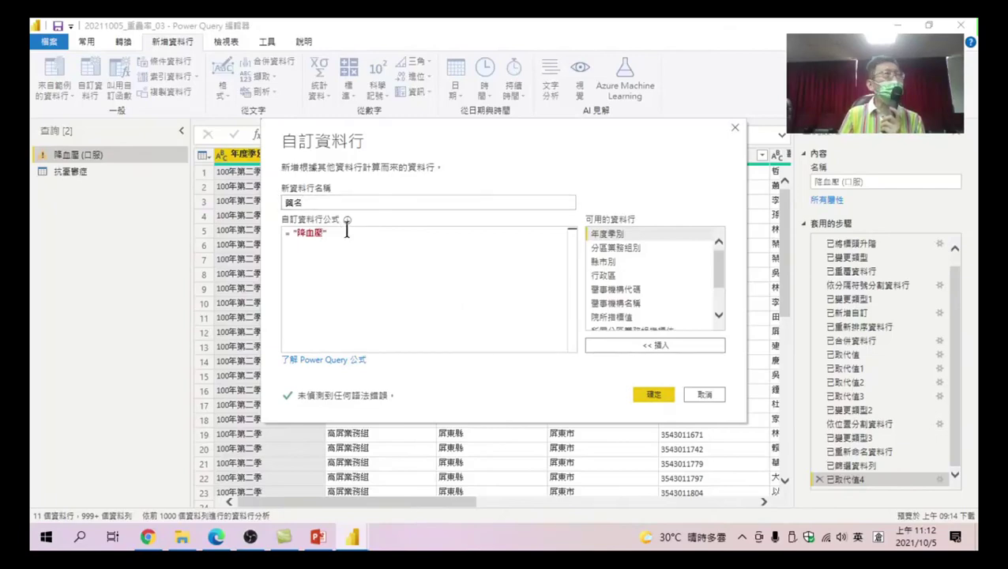
Create the 藥名 column and set its data type to 文字 (Text).
click(658, 392)
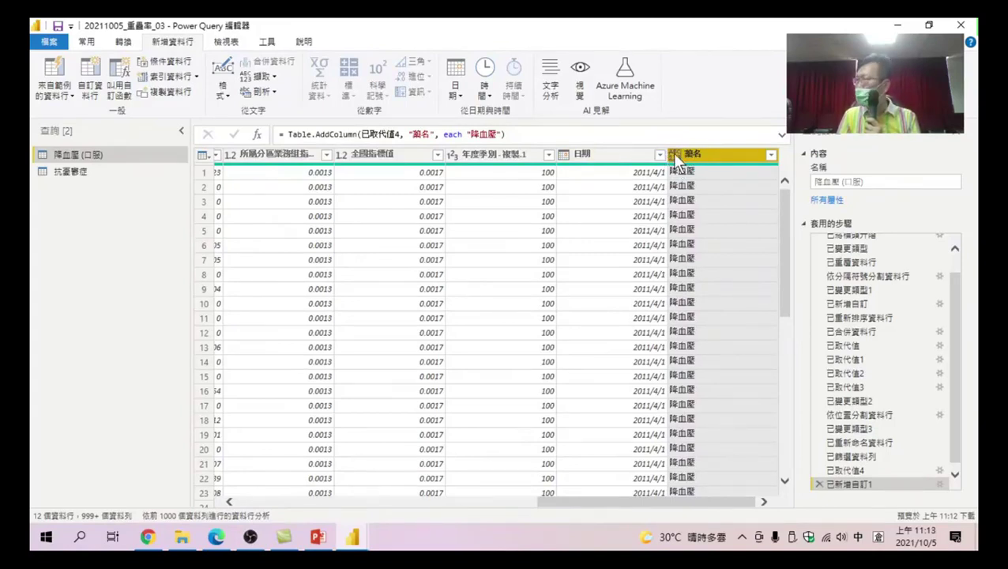
click(675, 155)
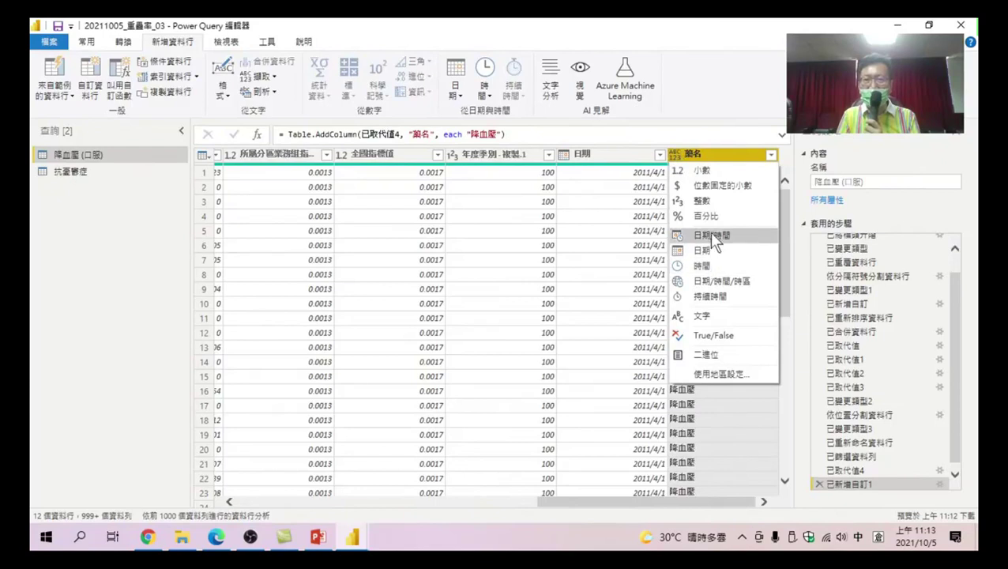
click(702, 313)
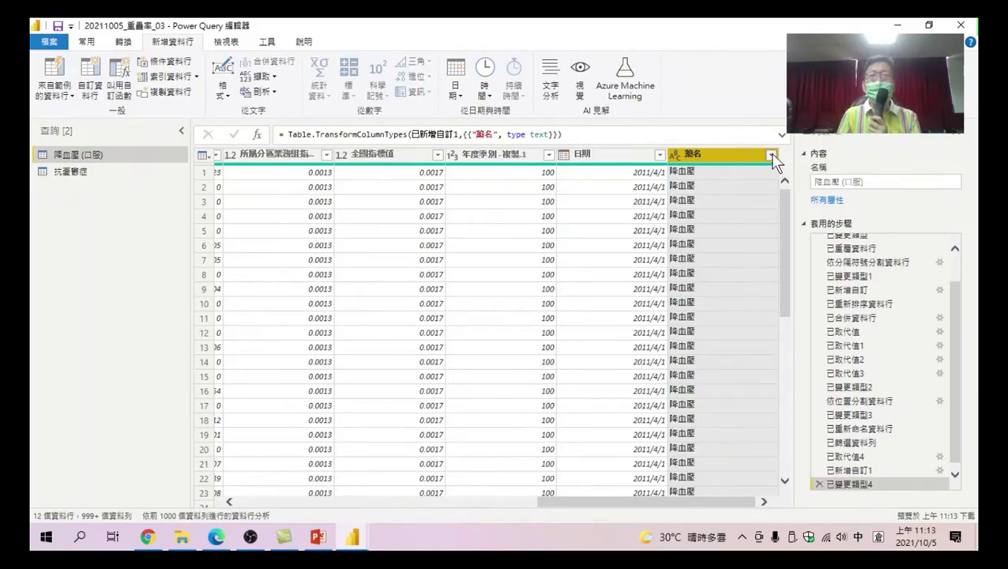
click(771, 155)
Move 藥名 to the beginning with 移動 > 到開頭, ahead of 年度季別.
right_click(718, 150)
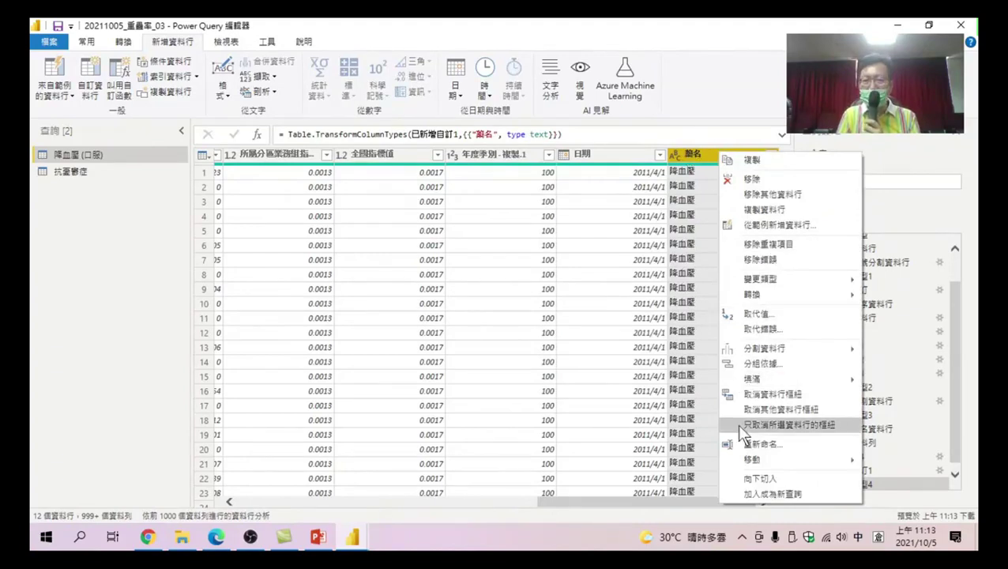
mouse_move(752, 459)
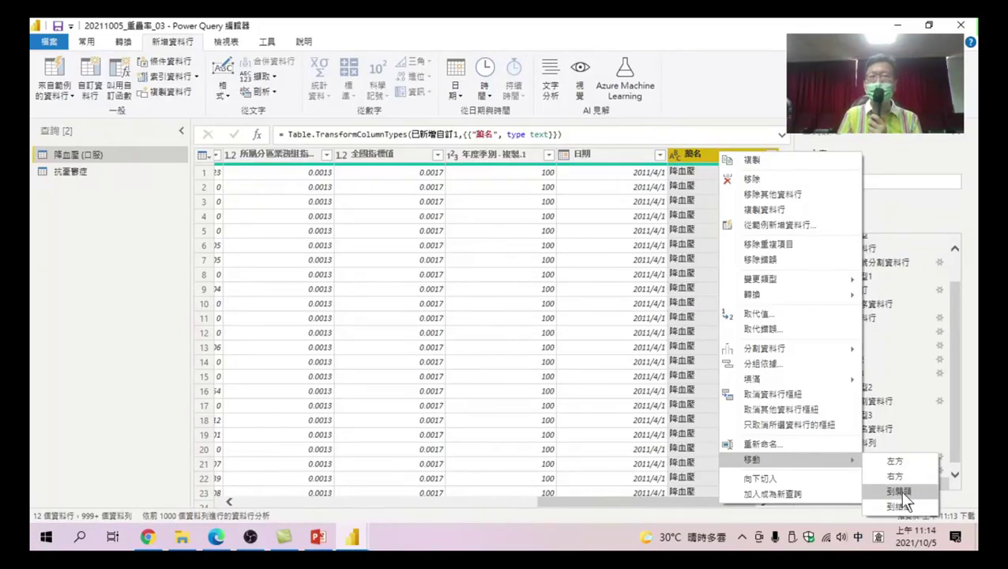
click(901, 492)
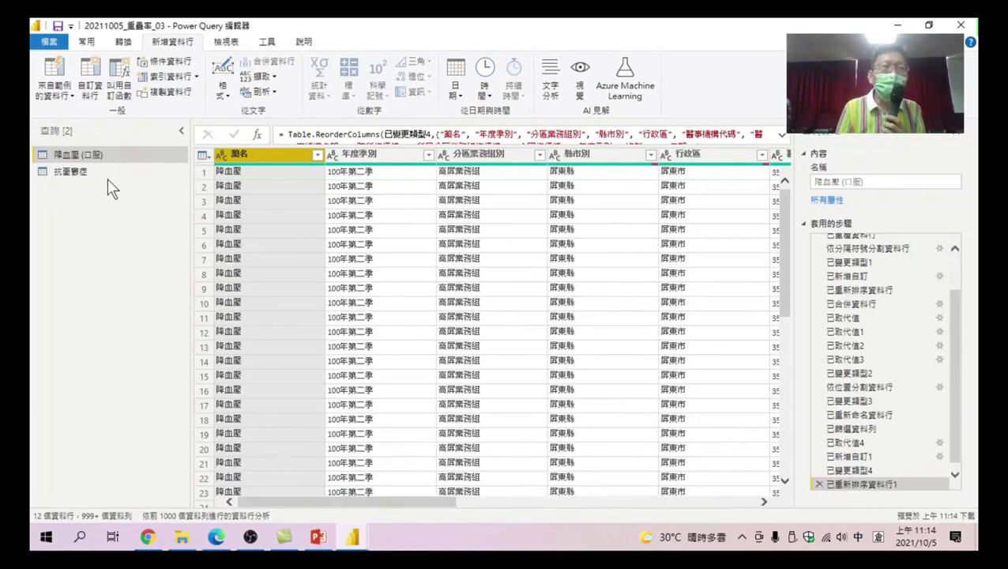
Select the 抗憂鬱症 query and open the 自訂資料行 (Custom Column) dialog.
click(77, 174)
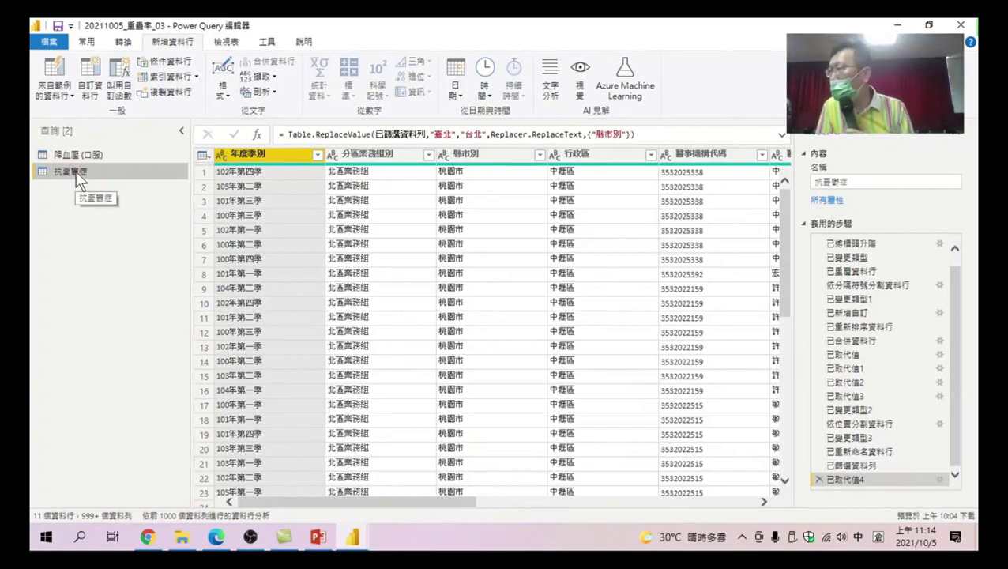
click(92, 72)
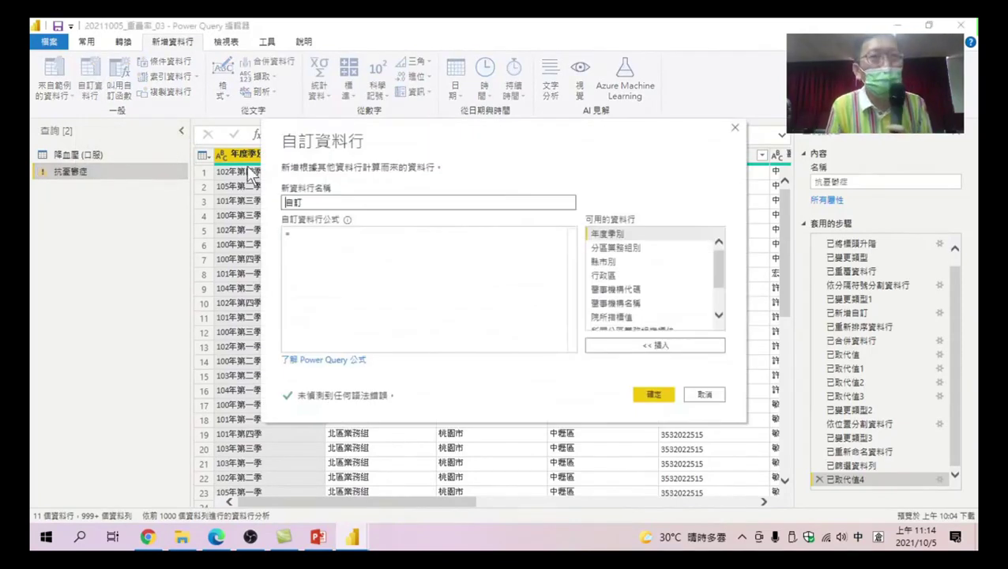
Replace the default custom column name with 藥名.
drag(314, 202, 257, 197)
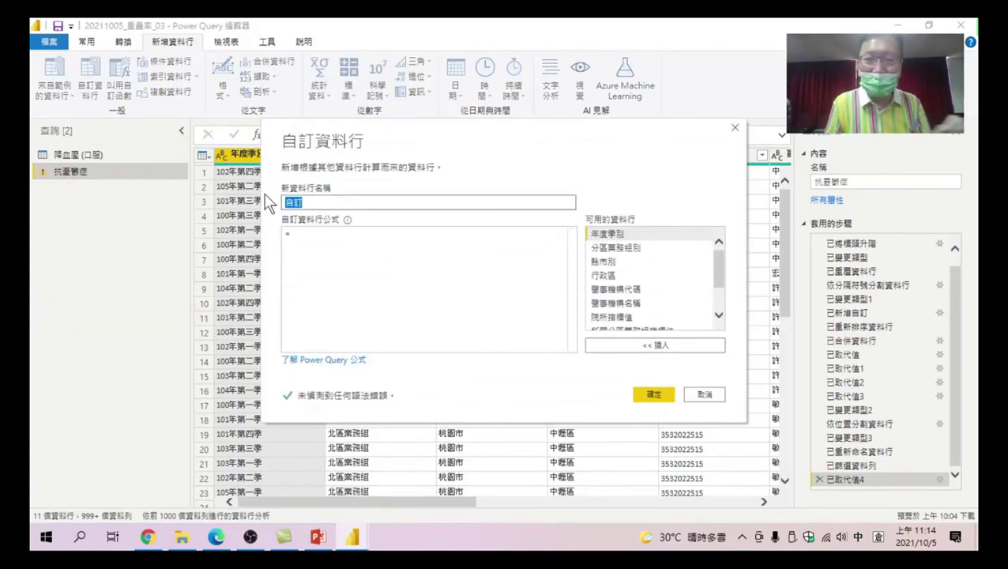
text(藥)
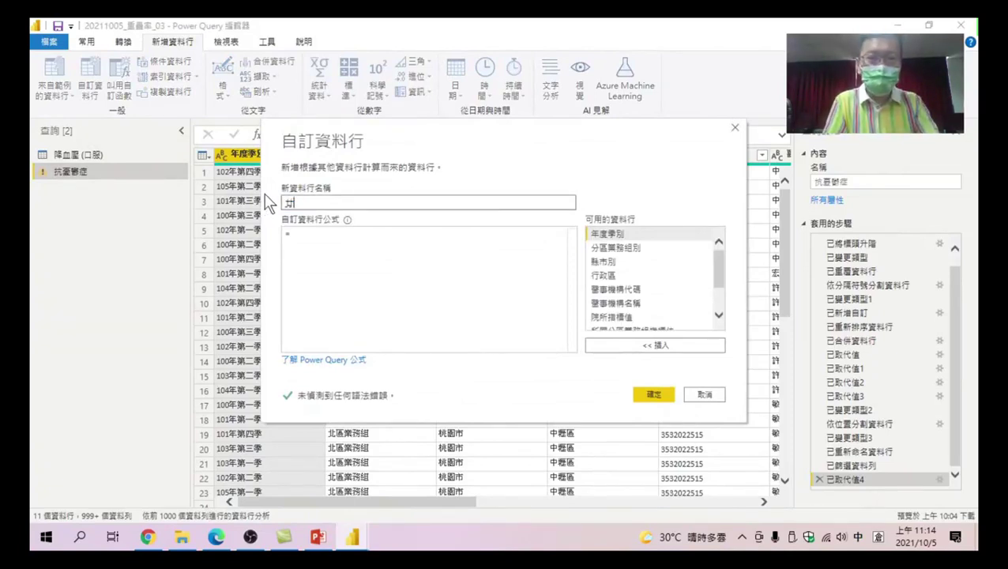
text(名)
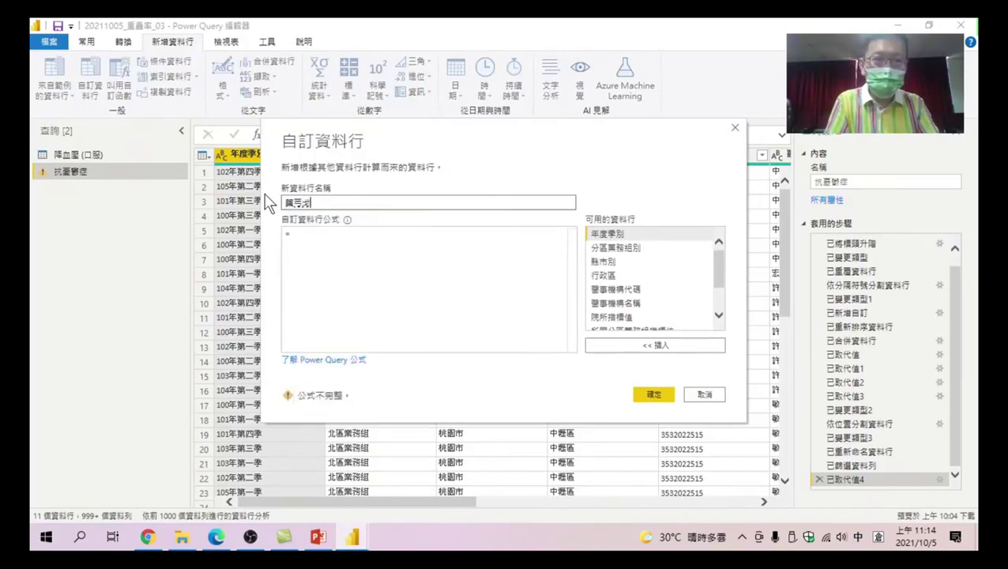
key(shift)
Enter the formula = "抗憂鬱症" and create the column.
click(322, 238)
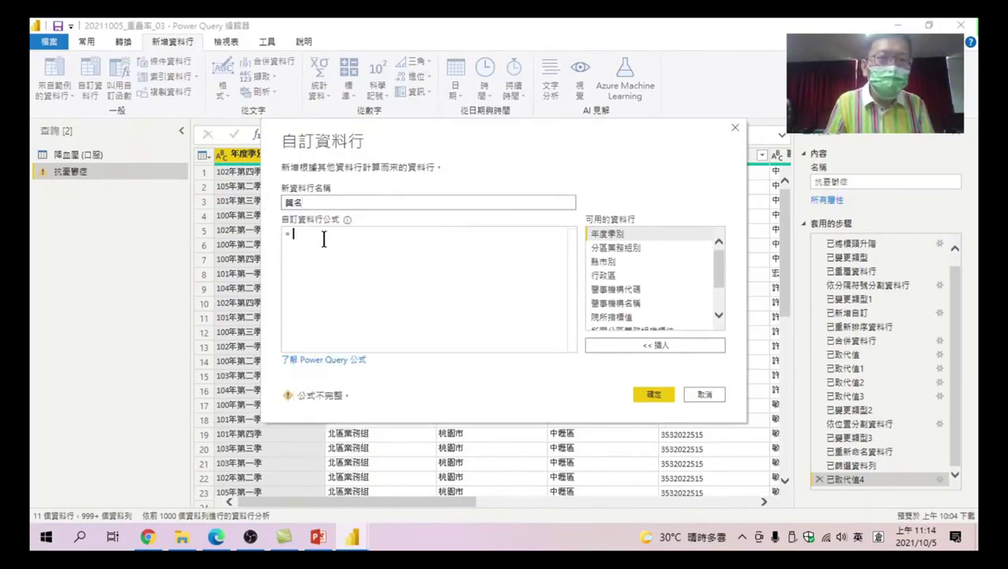
text(")
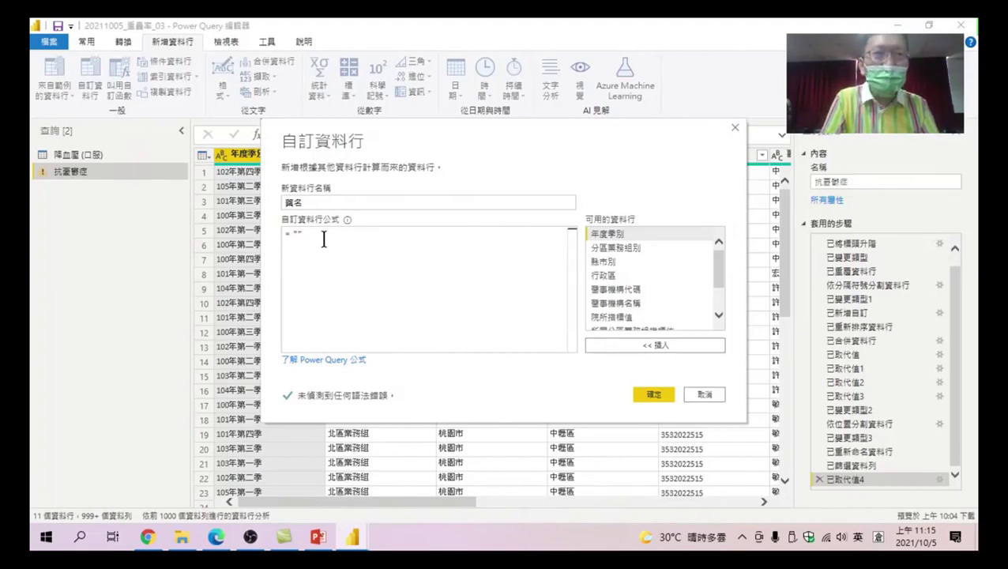
key(BackSpace)
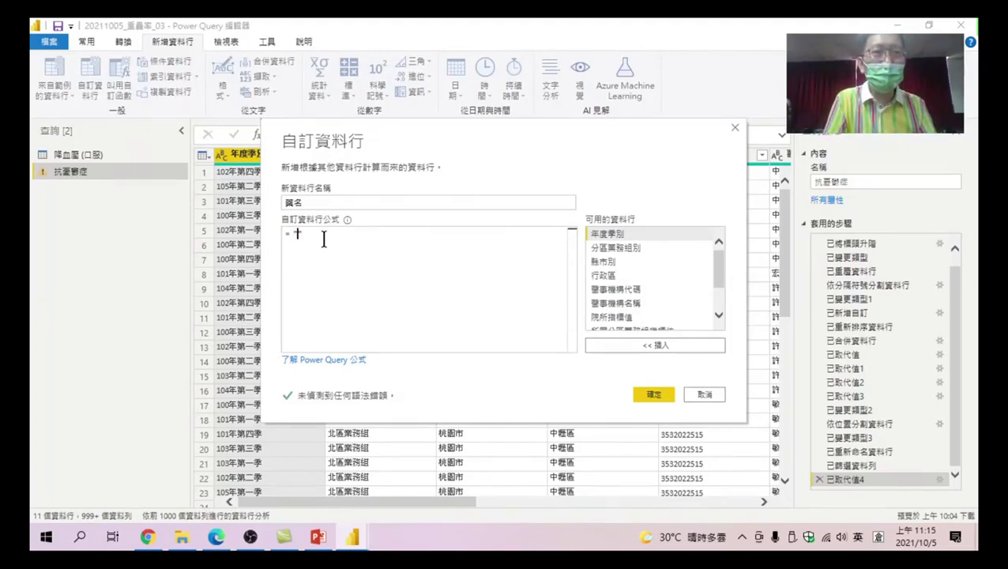
key(shift)
text(qyh)
key(space)
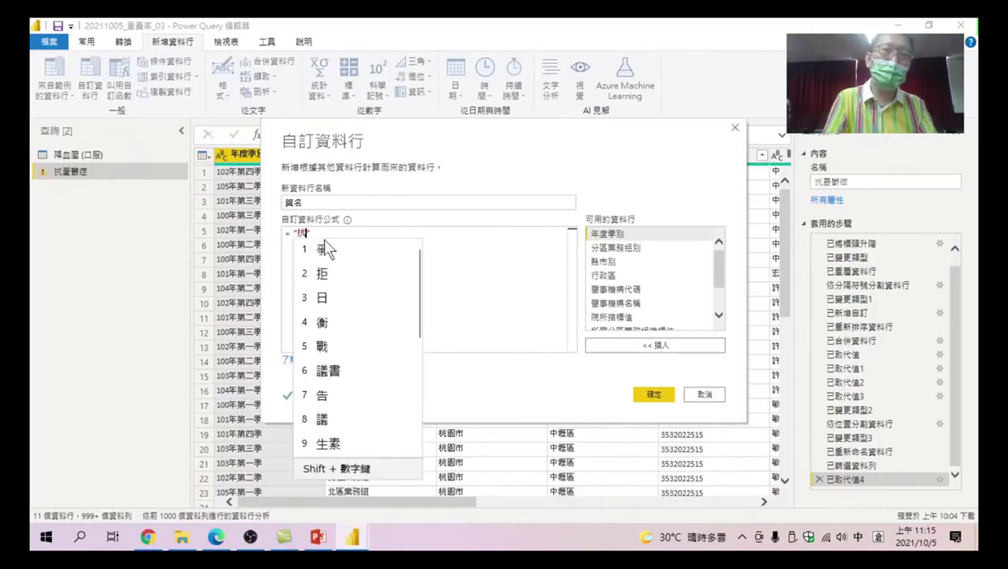
text(1mboh)
key(space)
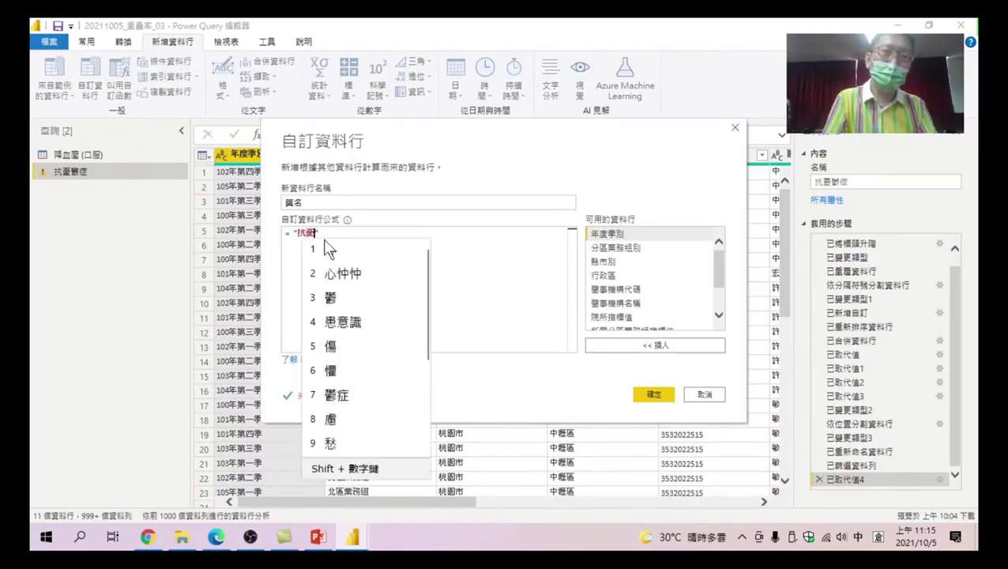
text(3)
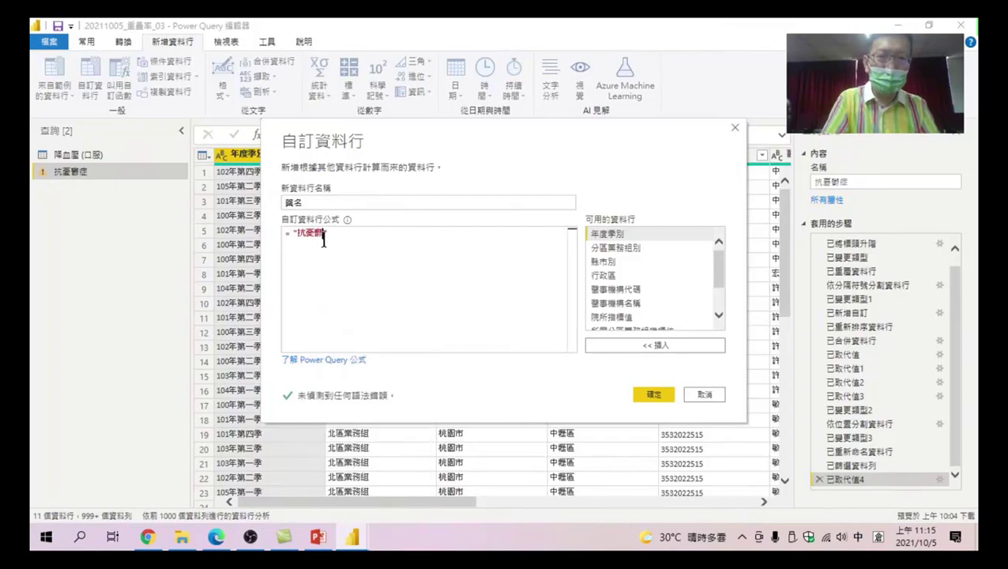
text(kmy)
key(space)
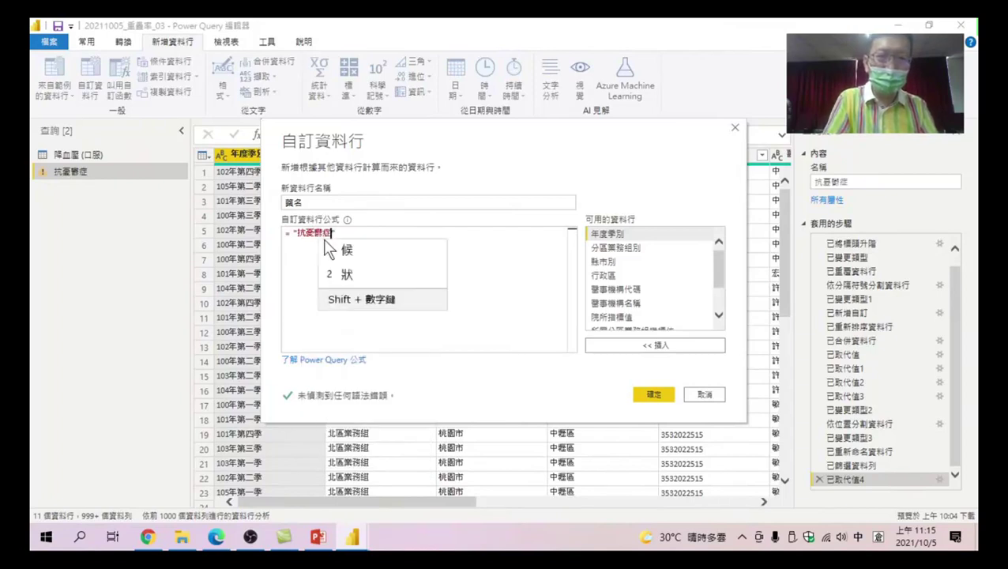
key(1)
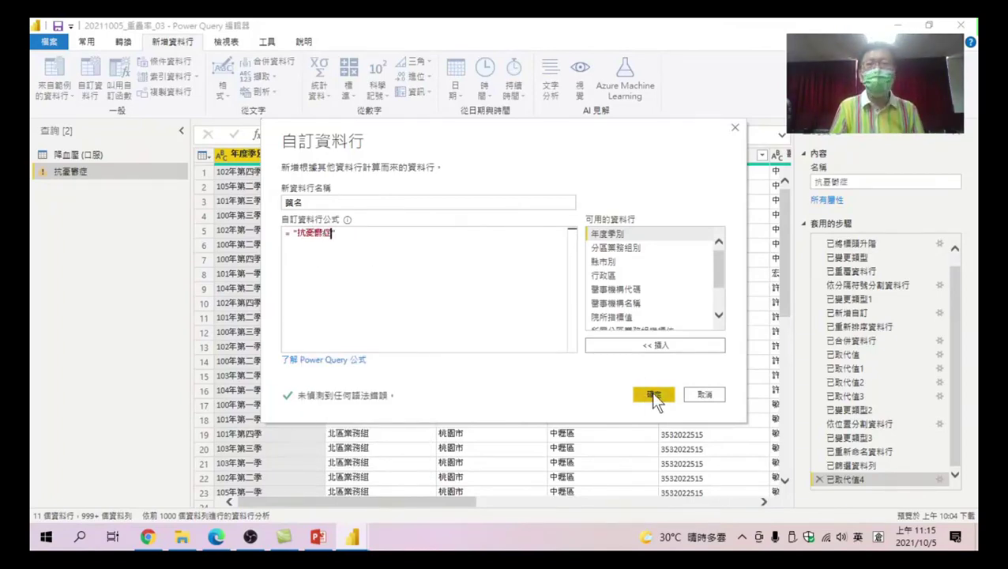
click(649, 391)
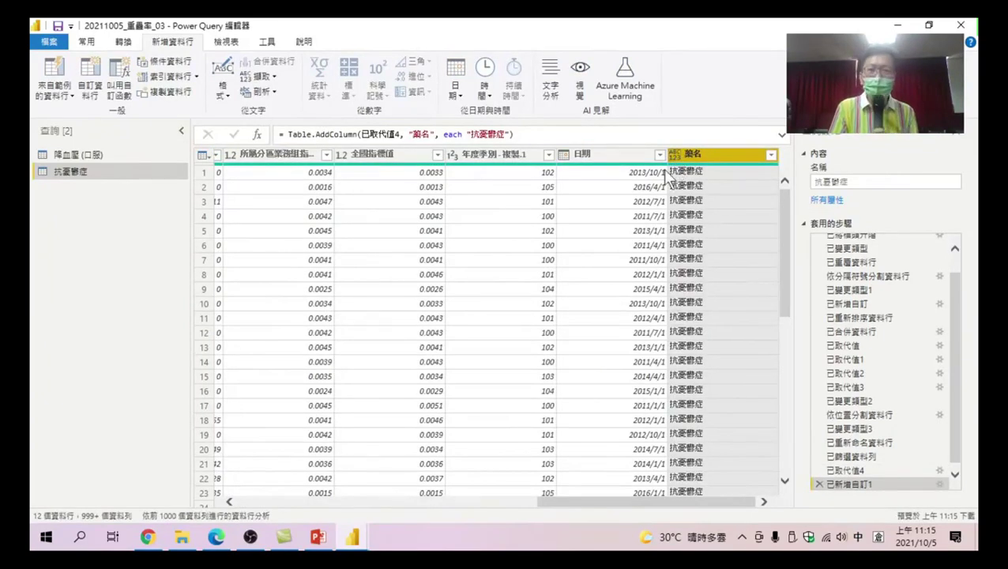
Set the 抗憂鬱症 query's 藥名 column data type to 文字 (Text).
click(674, 155)
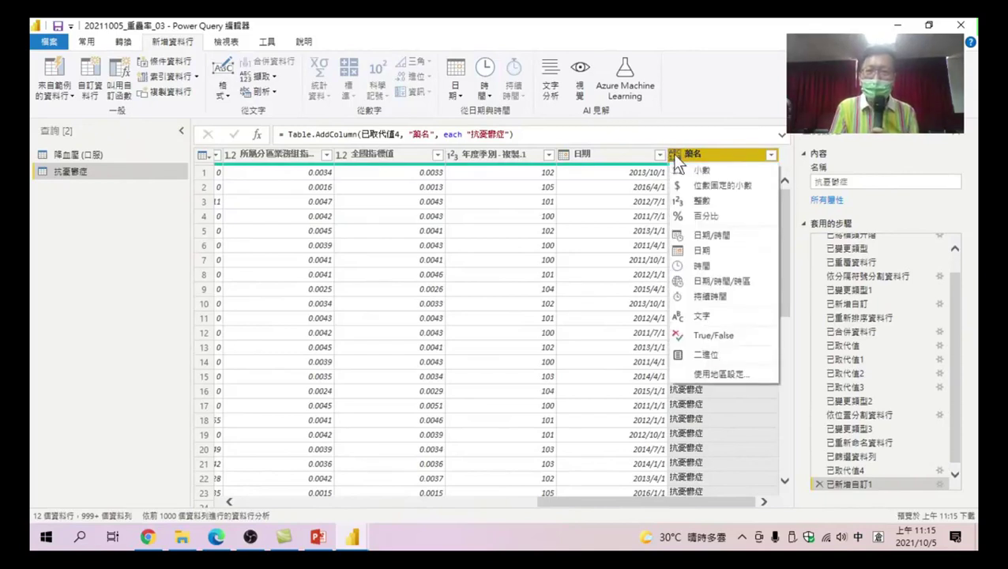
click(708, 315)
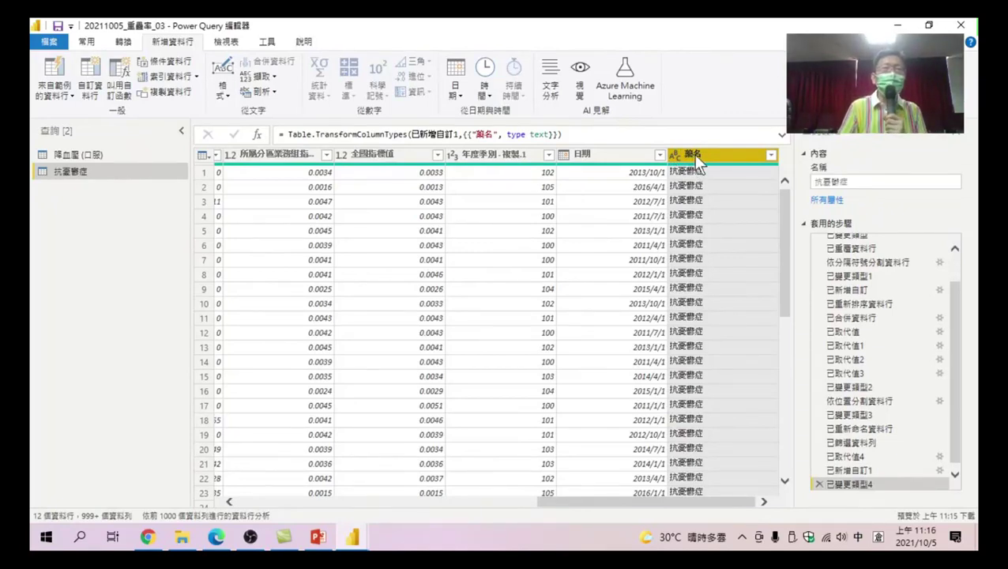
Move 藥名 to the beginning of the 抗憂鬱症 query with 移動 > 到開頭.
right_click(698, 162)
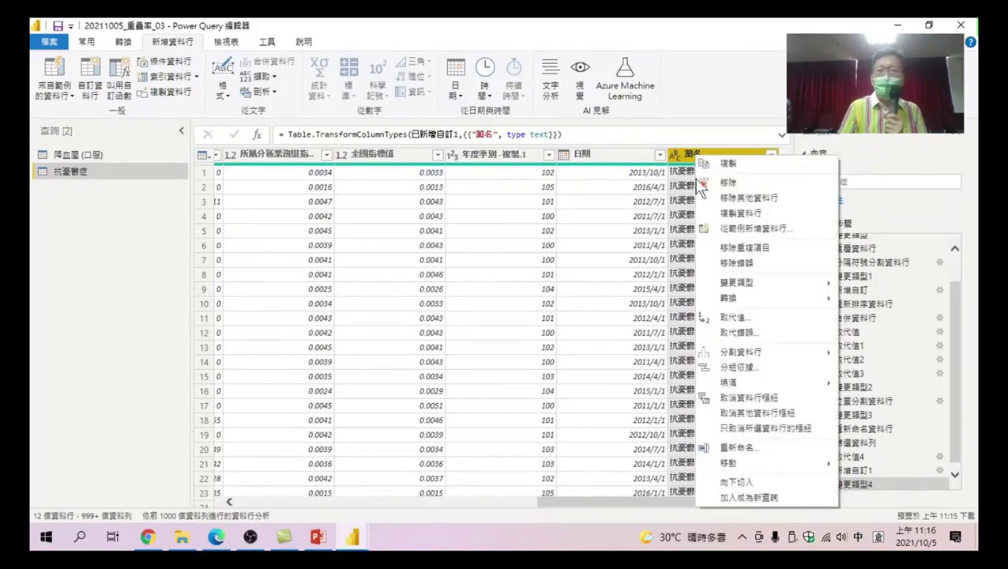
mouse_move(728, 462)
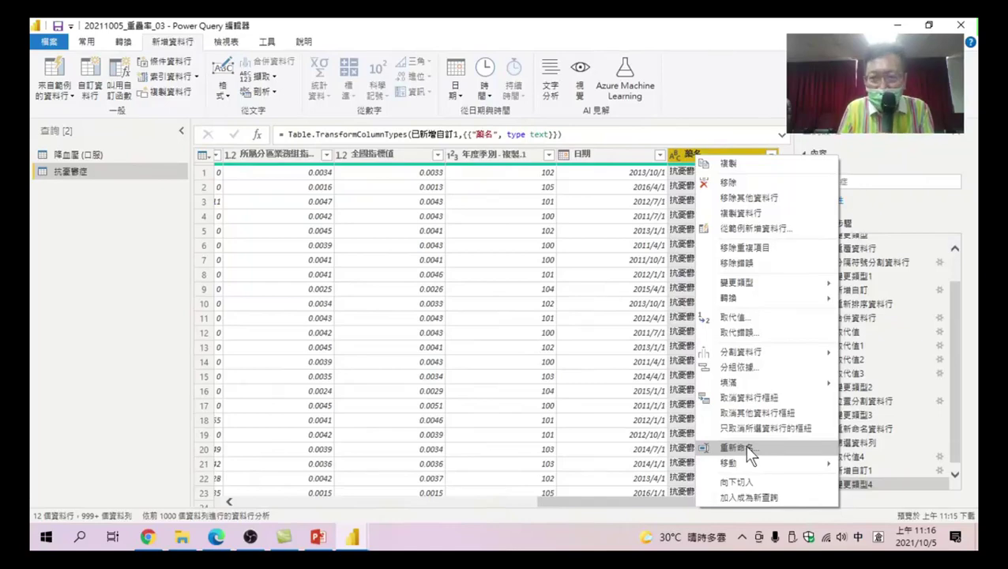
mouse_move(763, 463)
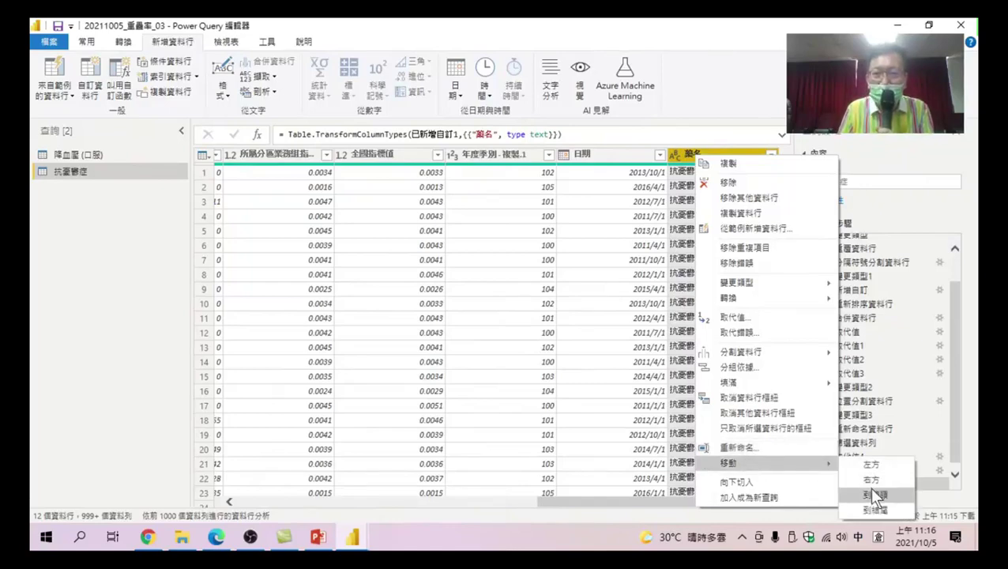
click(872, 490)
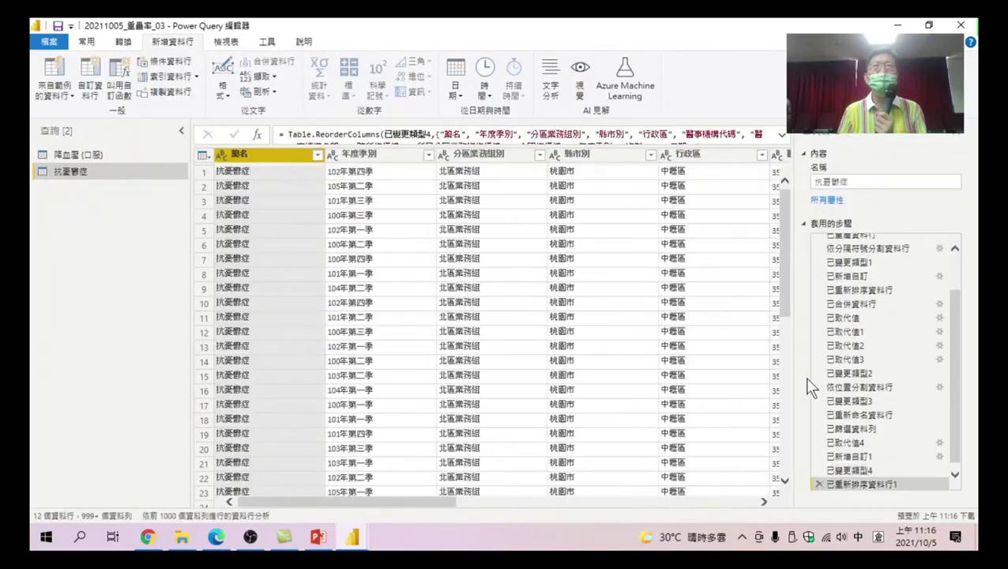